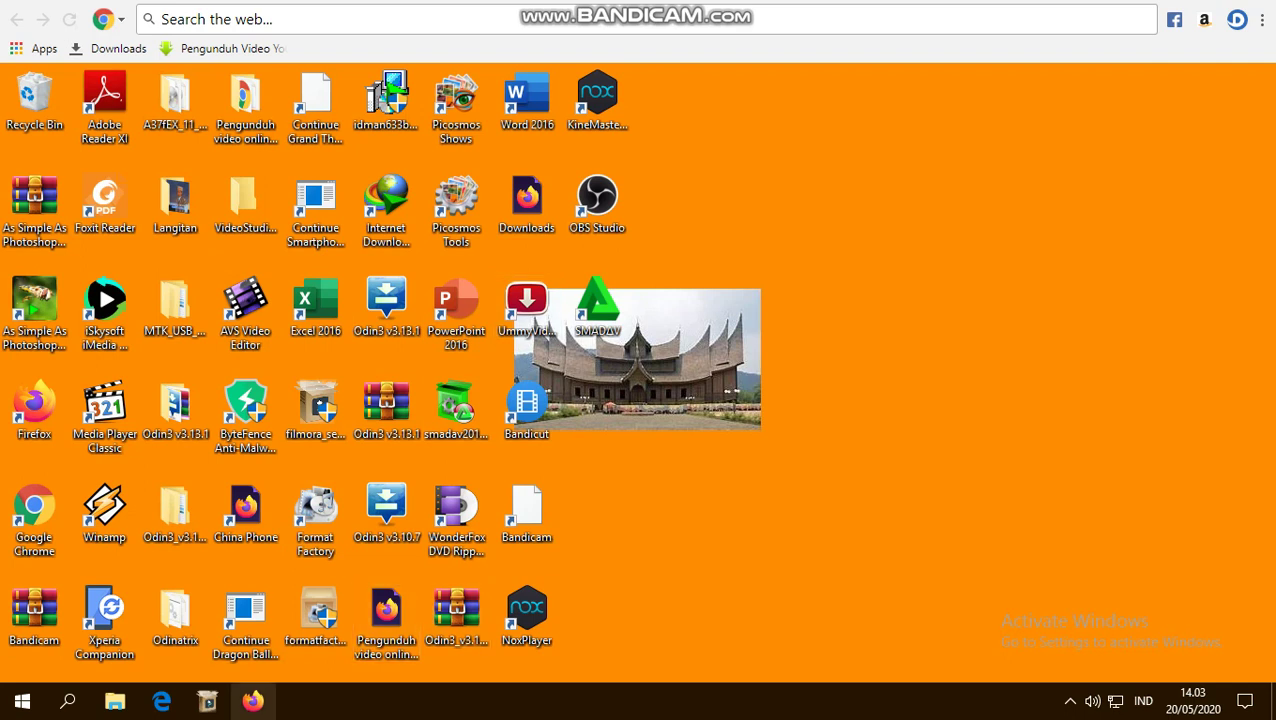
# Switch to Firefox and open your own YouTube channel page, then check the notifications
pyautogui.click(252, 701)
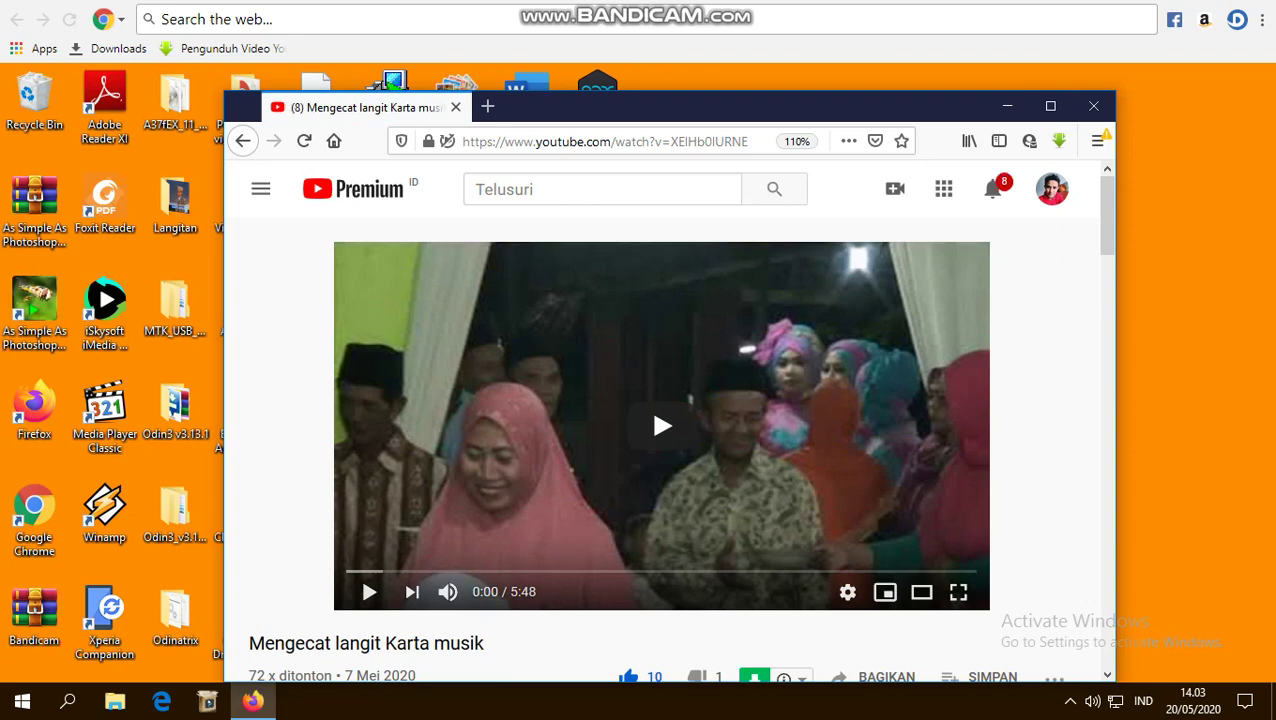
pyautogui.click(1051, 189)
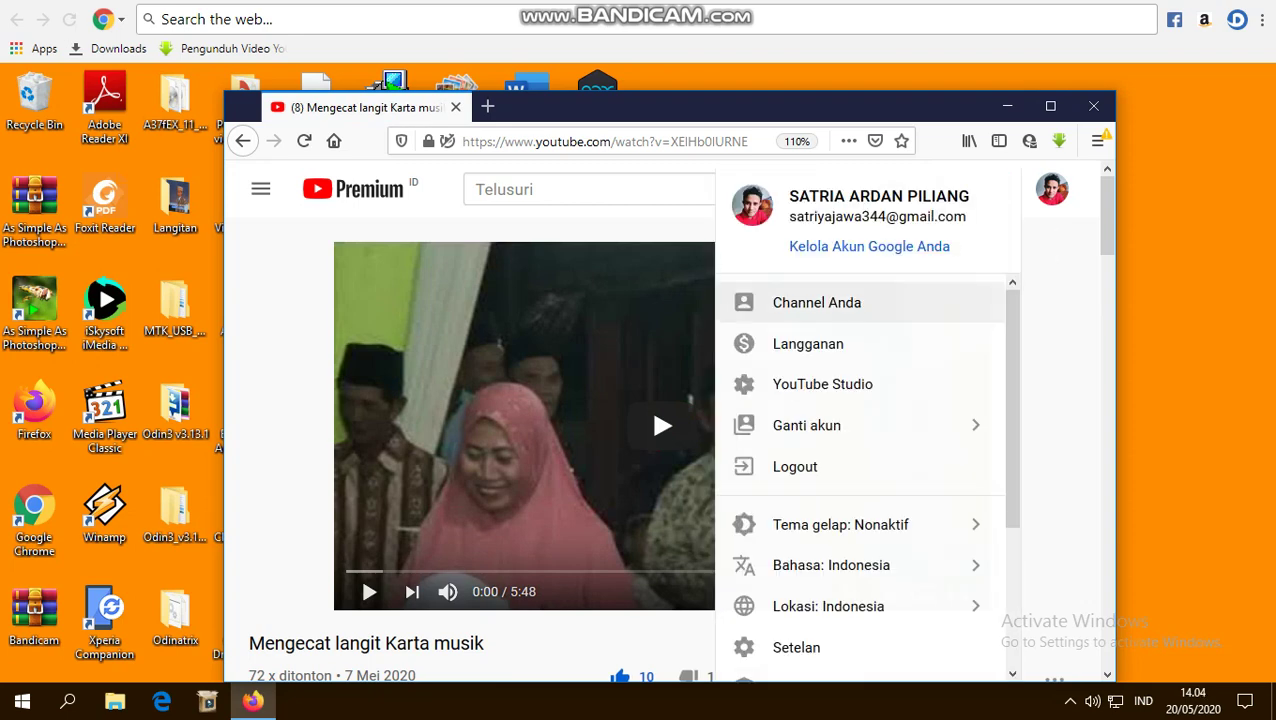
pyautogui.click(816, 302)
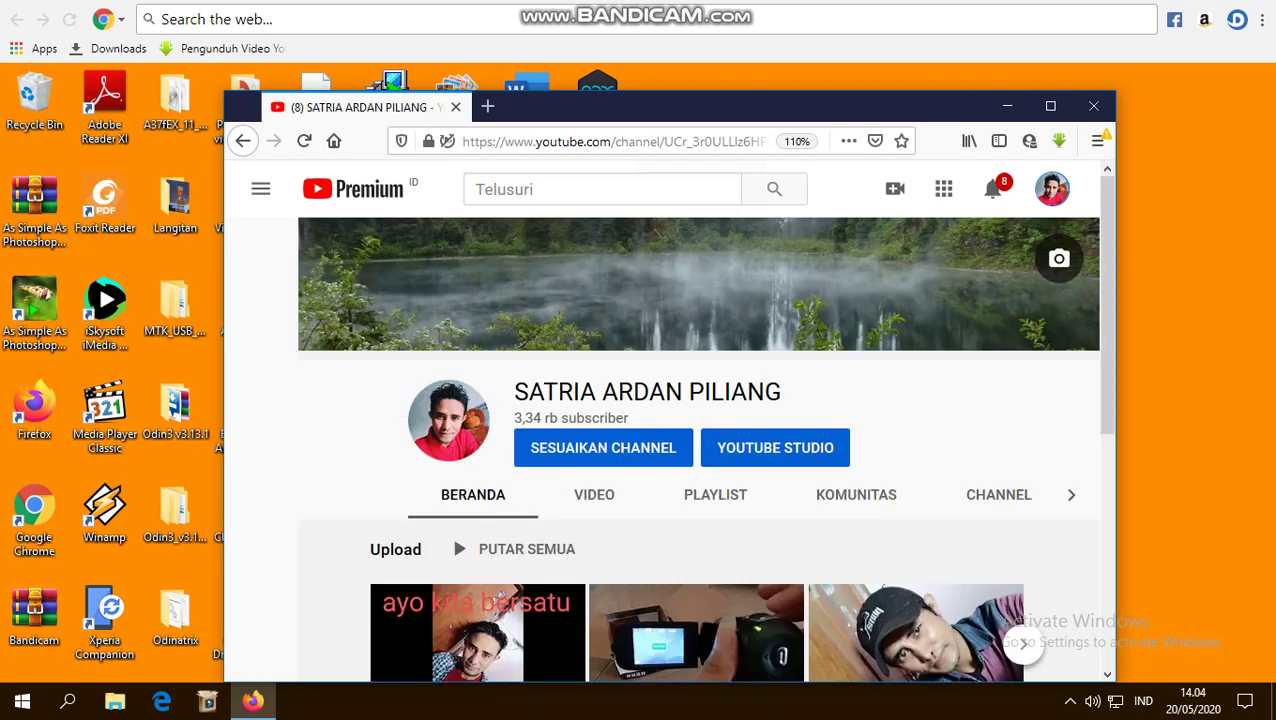
pyautogui.click(993, 189)
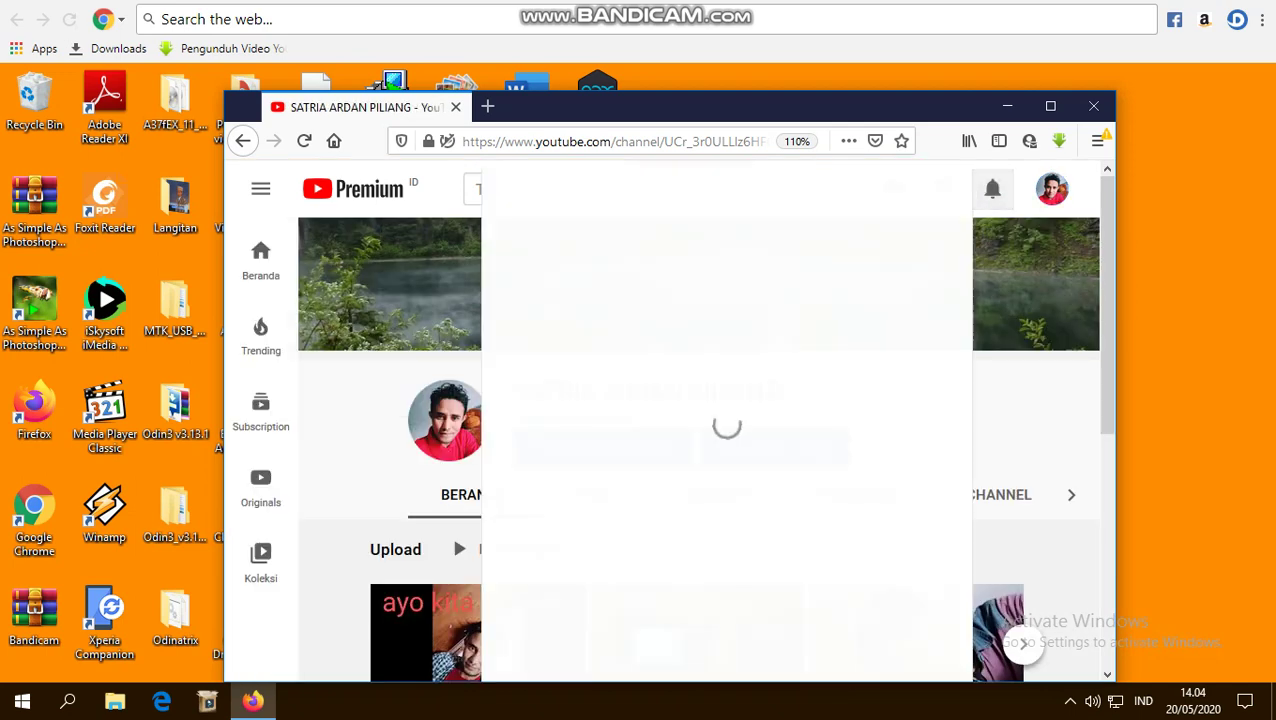
pyautogui.click(452, 532)
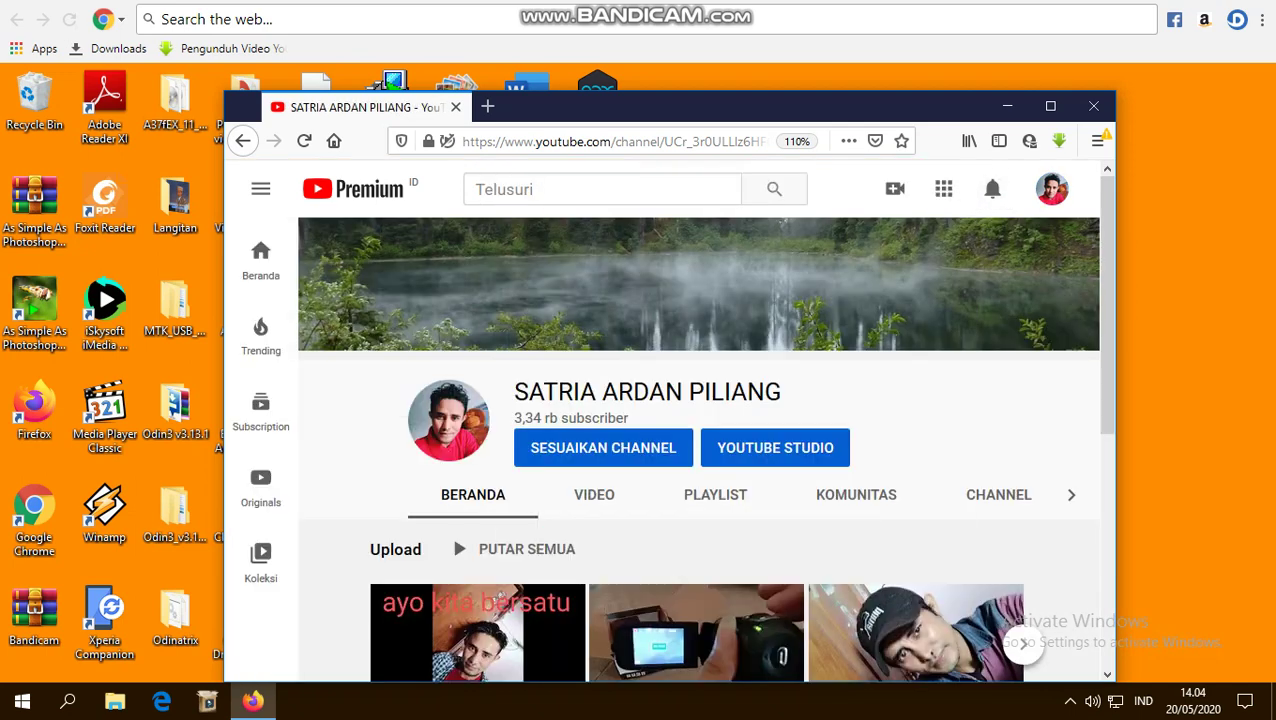
# Open the video "memperbaiki hp maxtron yg mati dan not charger" from the channel's popular uploads
pyautogui.scroll(-3, 480, 515)
pyautogui.scroll(-1, 740, 475)
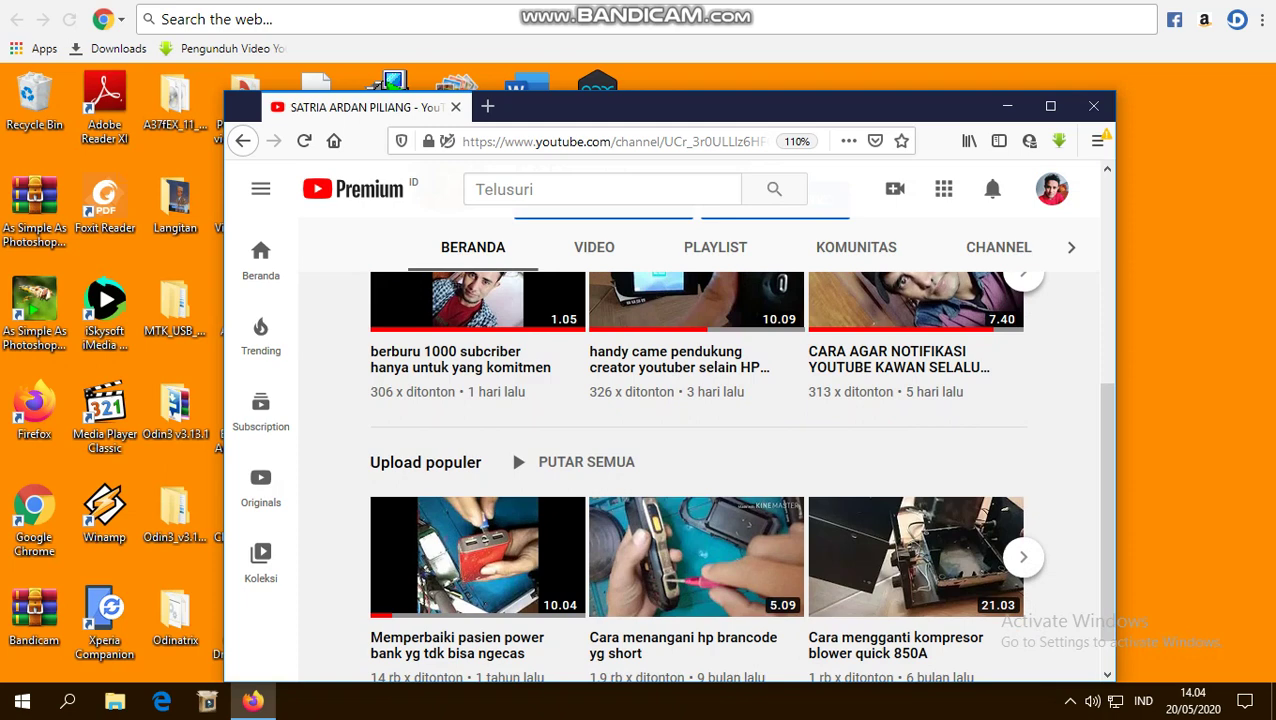
pyautogui.click(1023, 557)
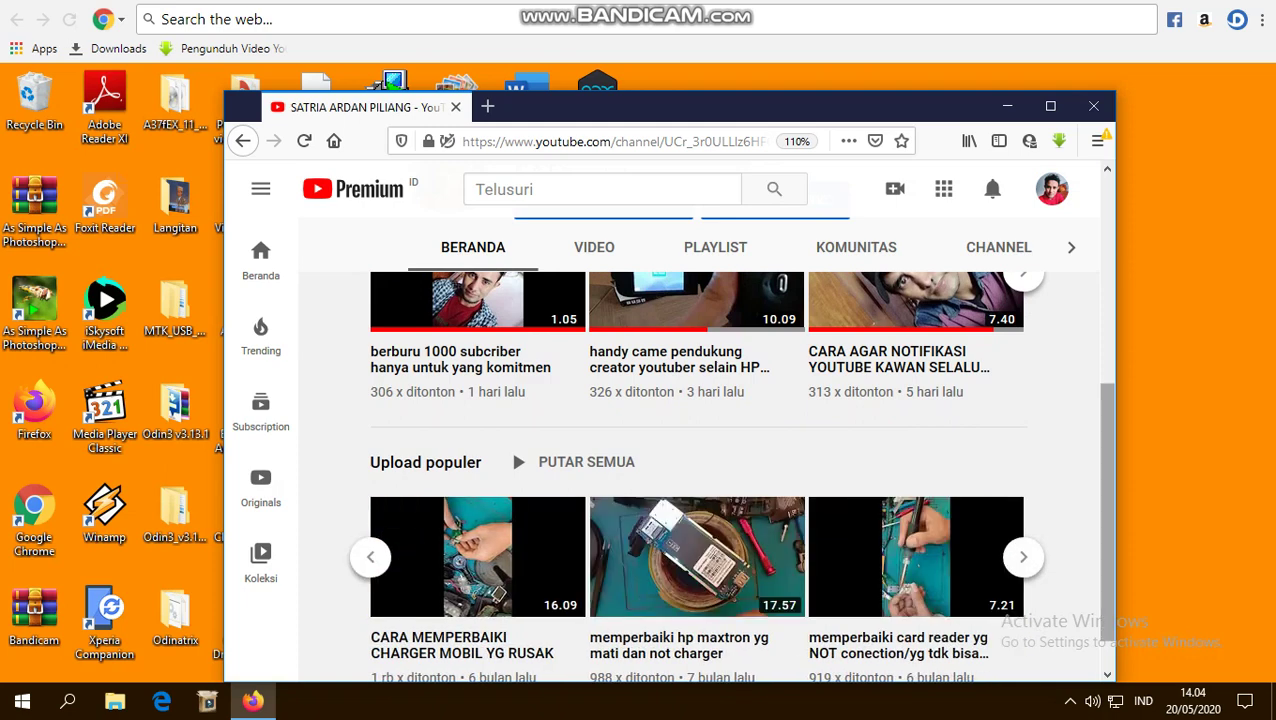
pyautogui.scroll(-1, 510, 401)
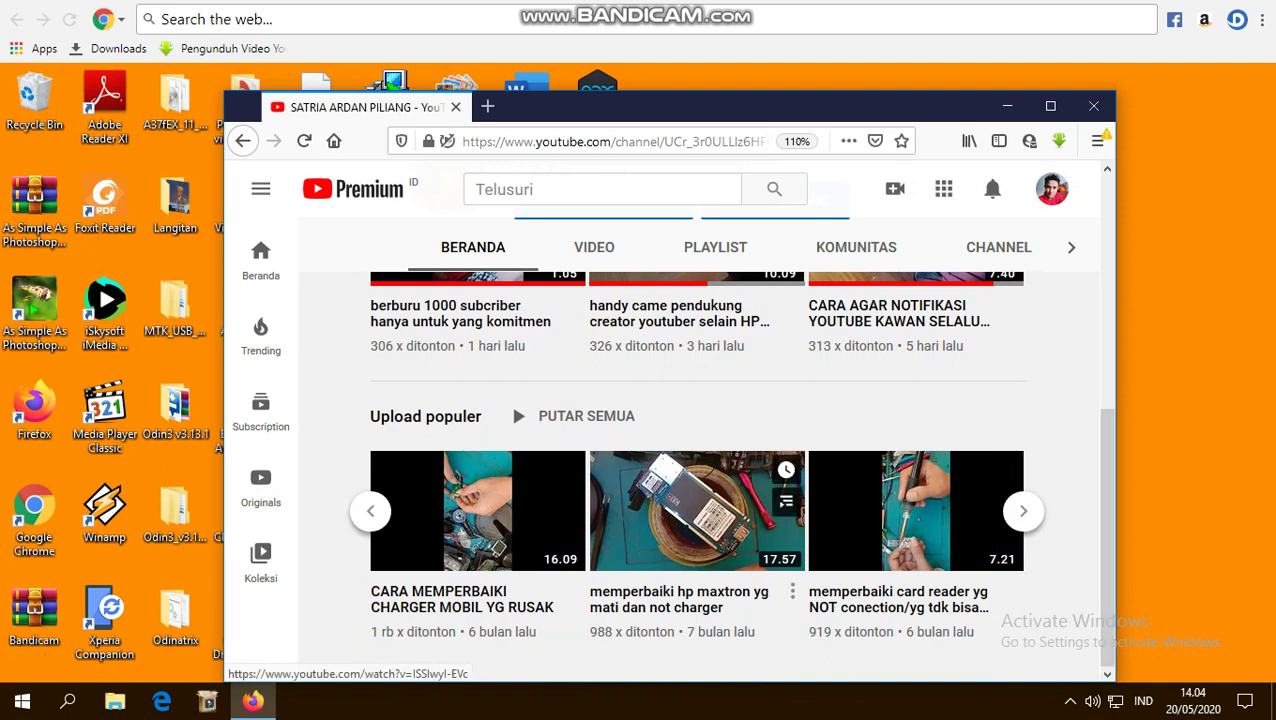
pyautogui.click(728, 598)
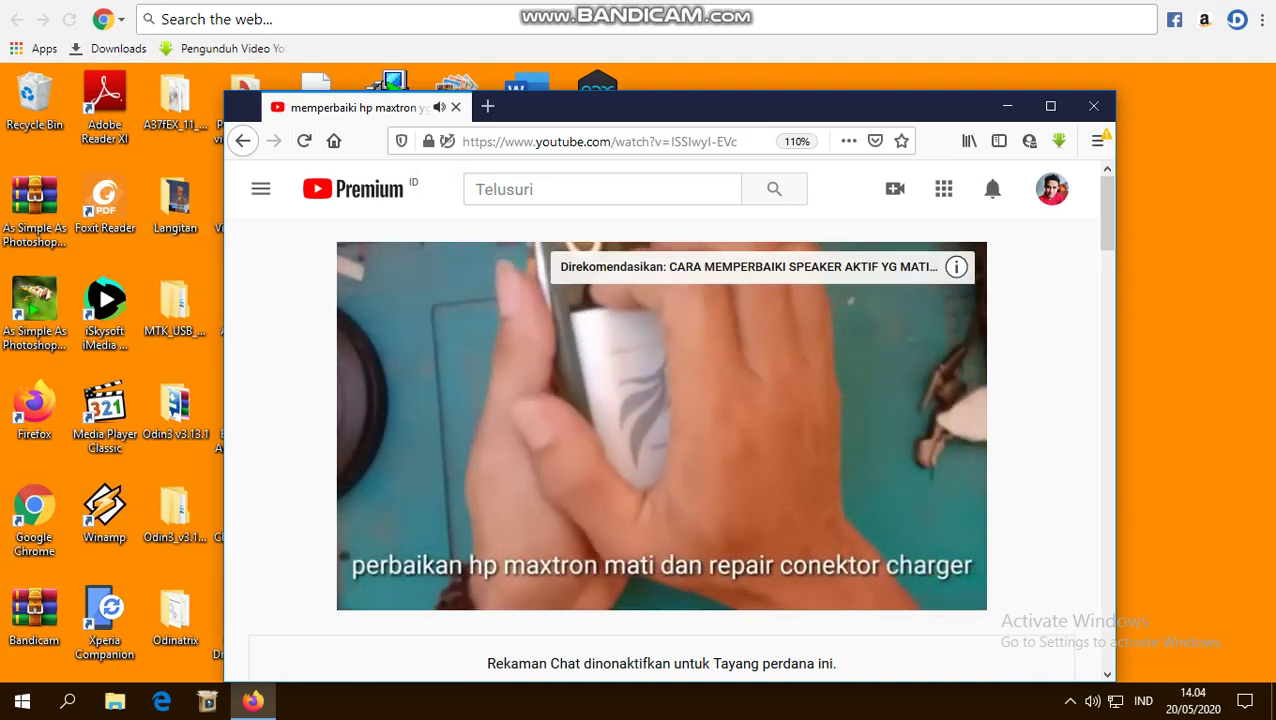
# Download the repair video in MP4 360 format from its watch page
pyautogui.scroll(-4, 680, 440)
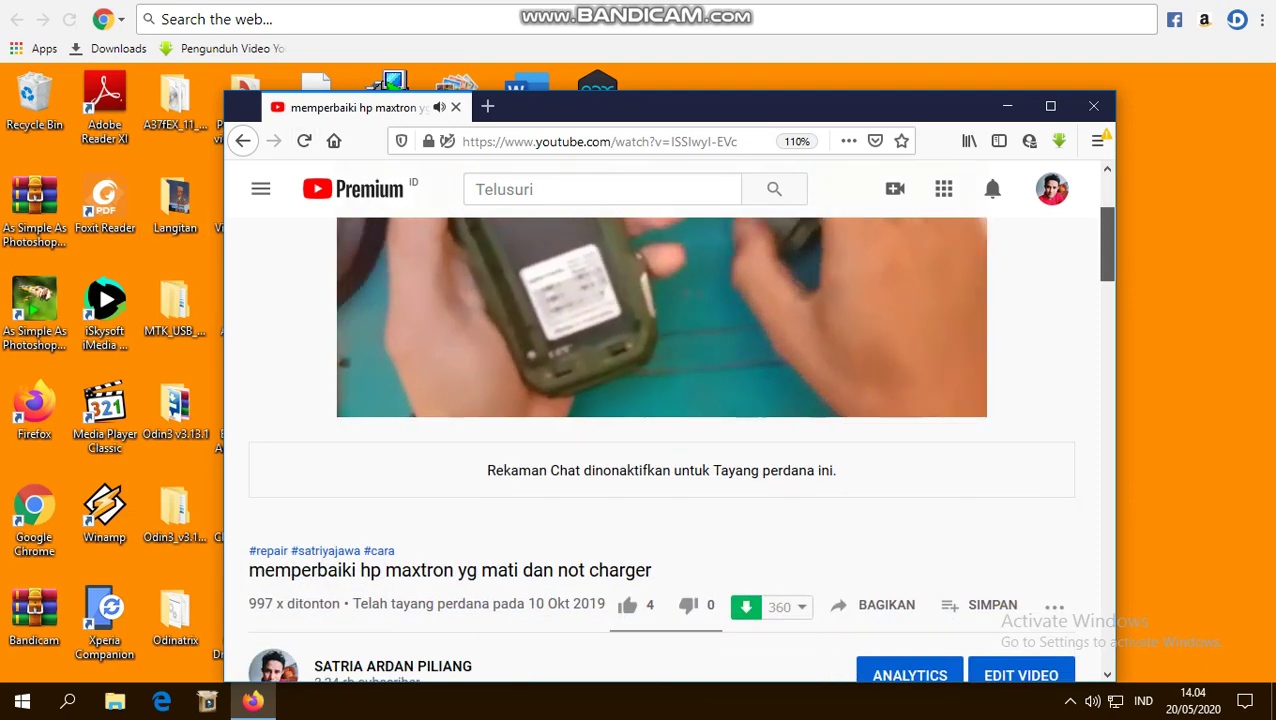
pyautogui.scroll(4, 680, 440)
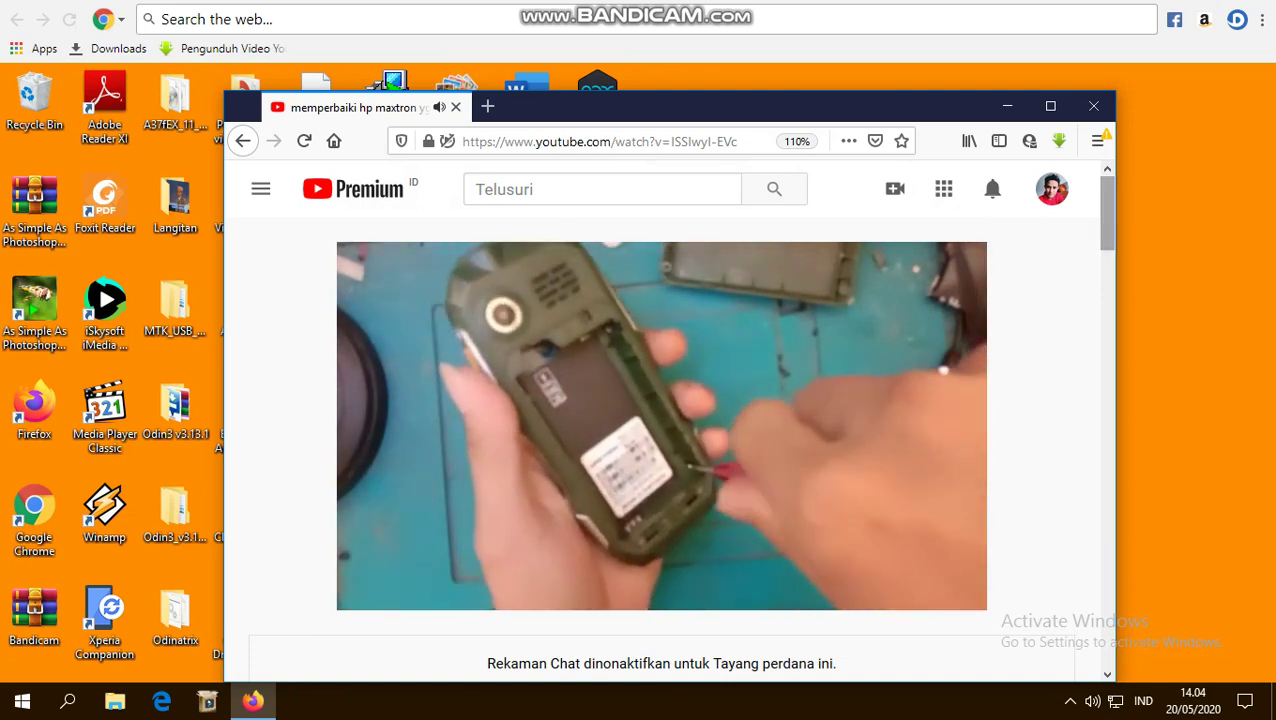
pyautogui.scroll(-2, 660, 420)
pyautogui.scroll(-3, 450, 404)
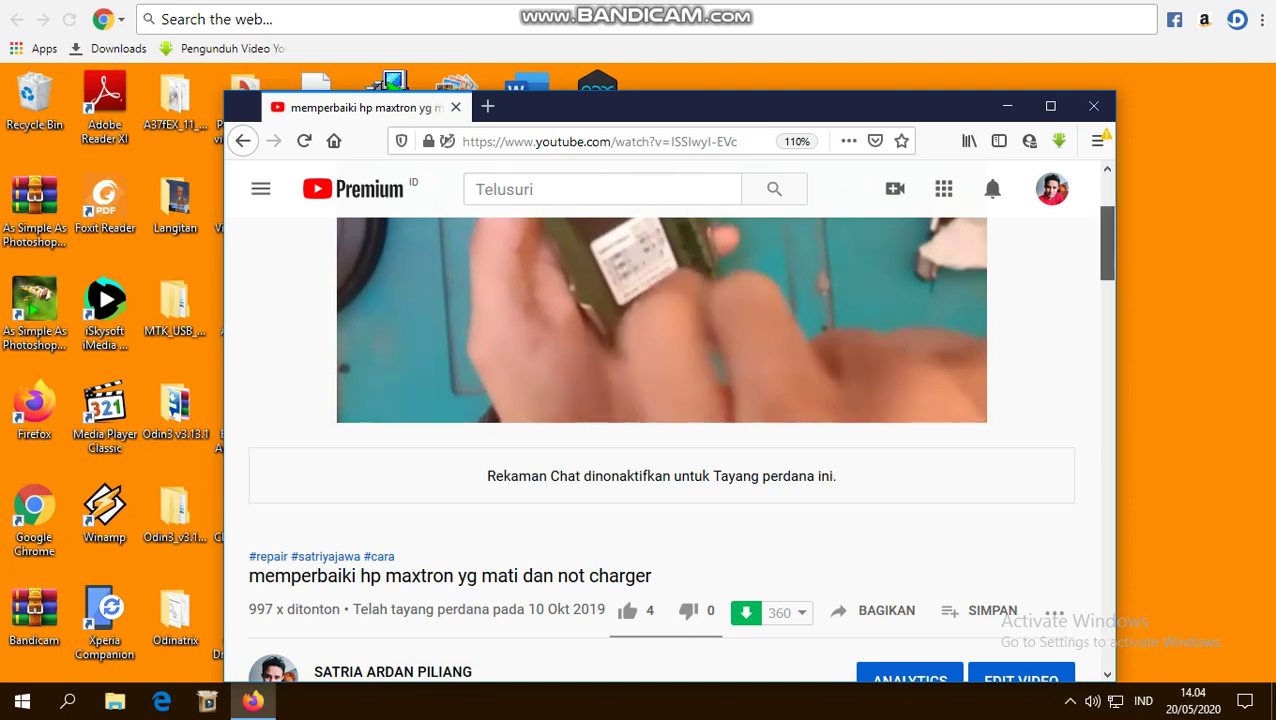
pyautogui.moveTo(1106, 245); pyautogui.dragTo(1106, 251)
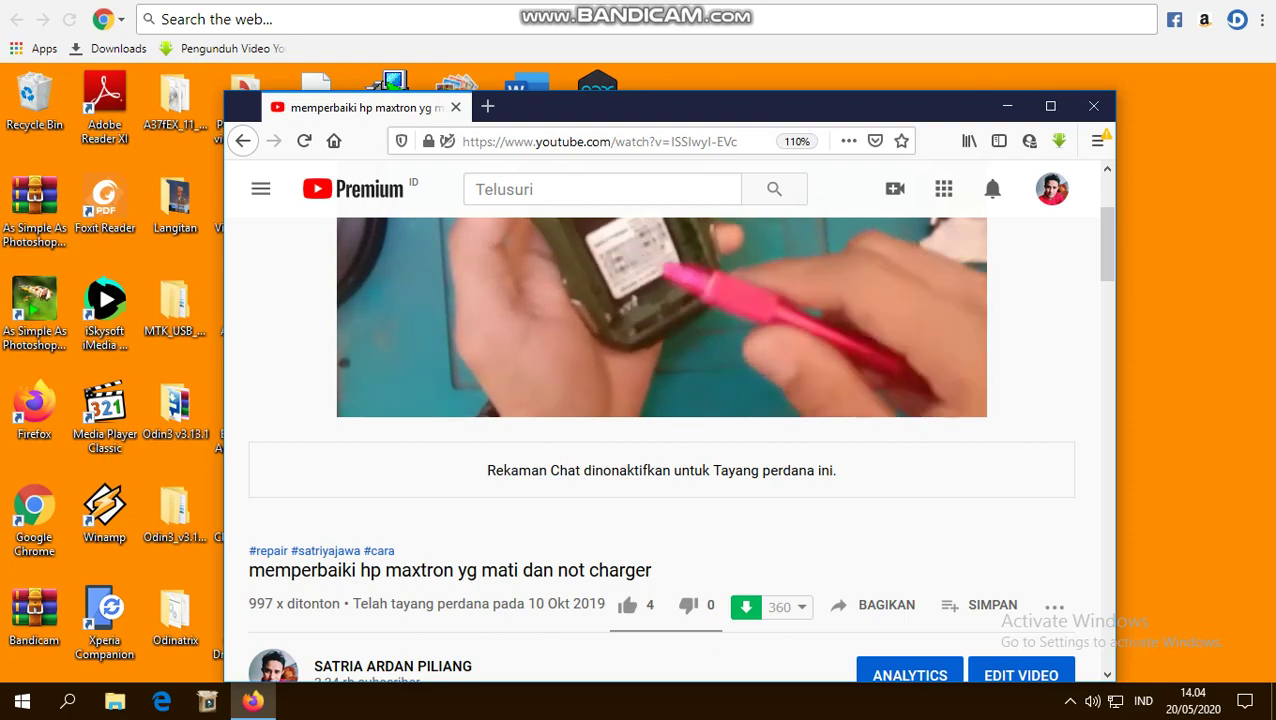
pyautogui.scroll(3, 661, 420)
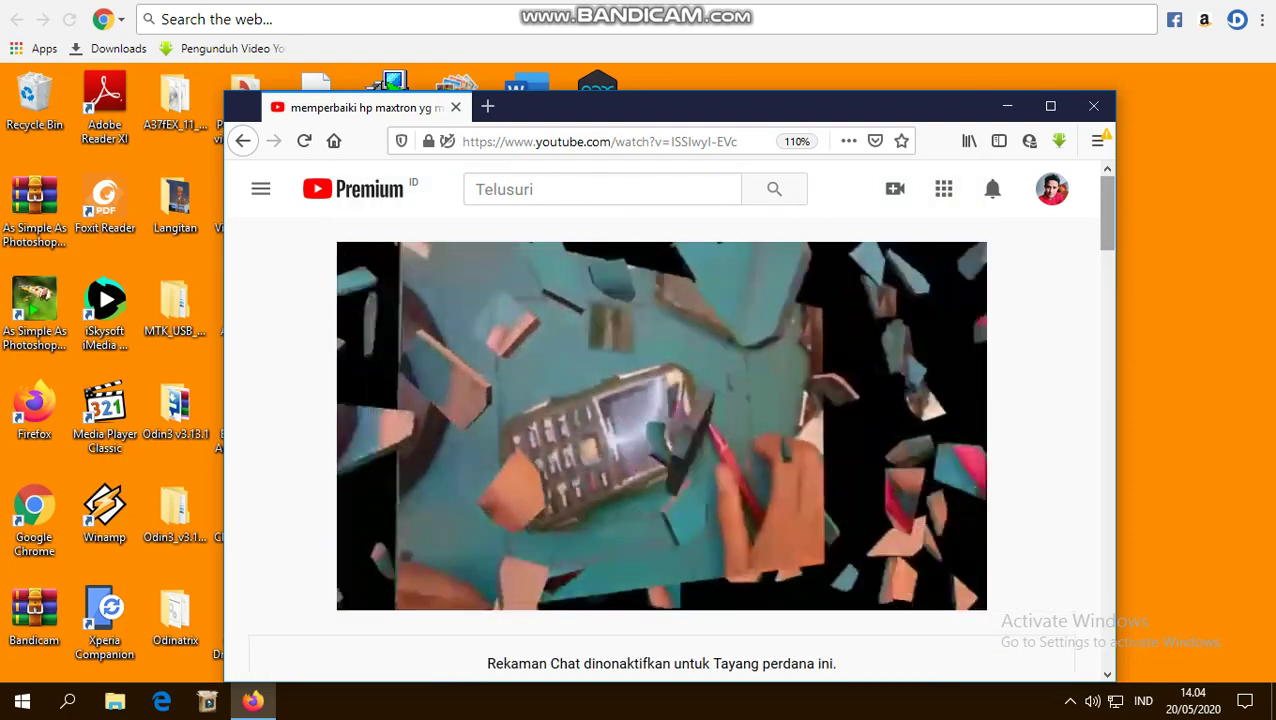
pyautogui.scroll(-1, 680, 426)
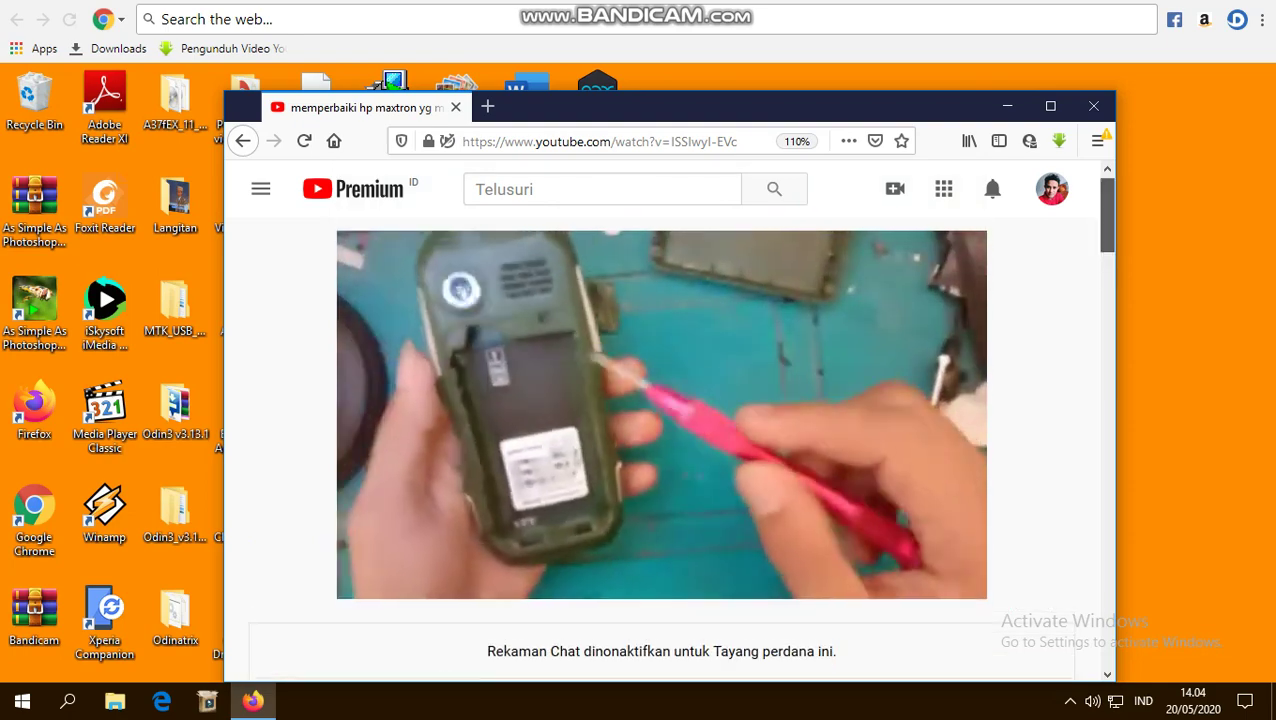
pyautogui.scroll(-5, 661, 420)
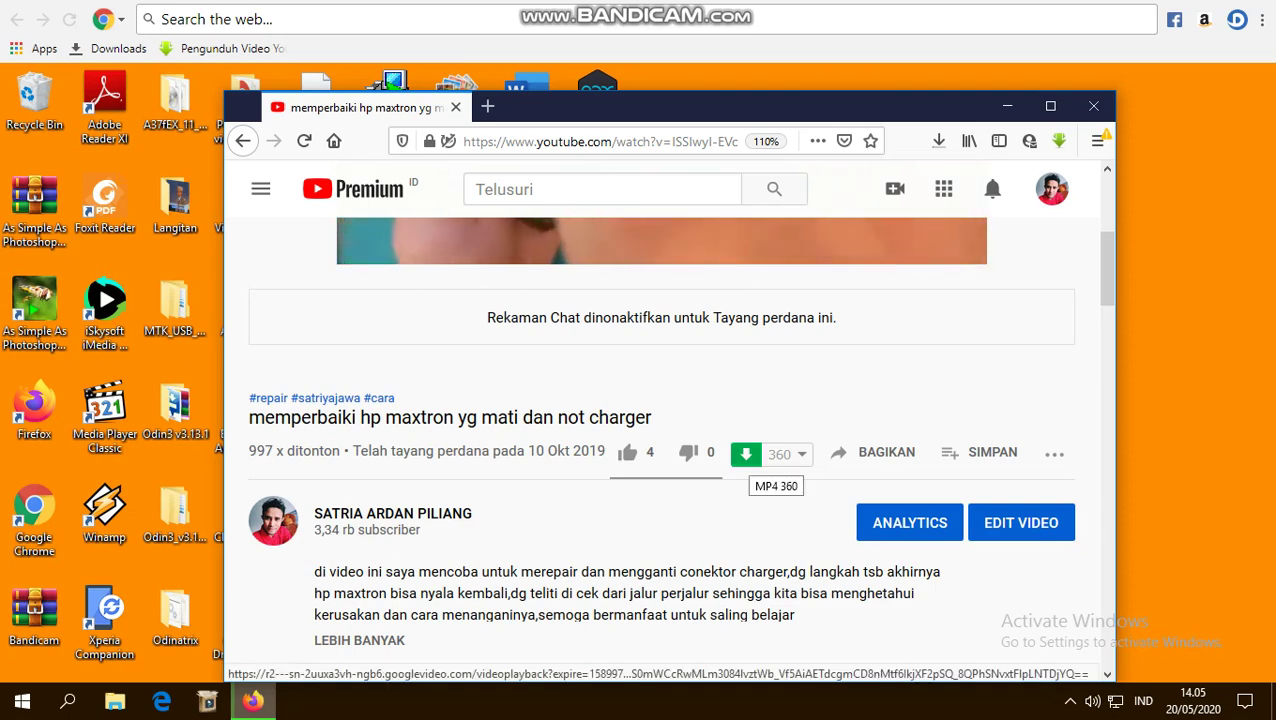
pyautogui.click(745, 454)
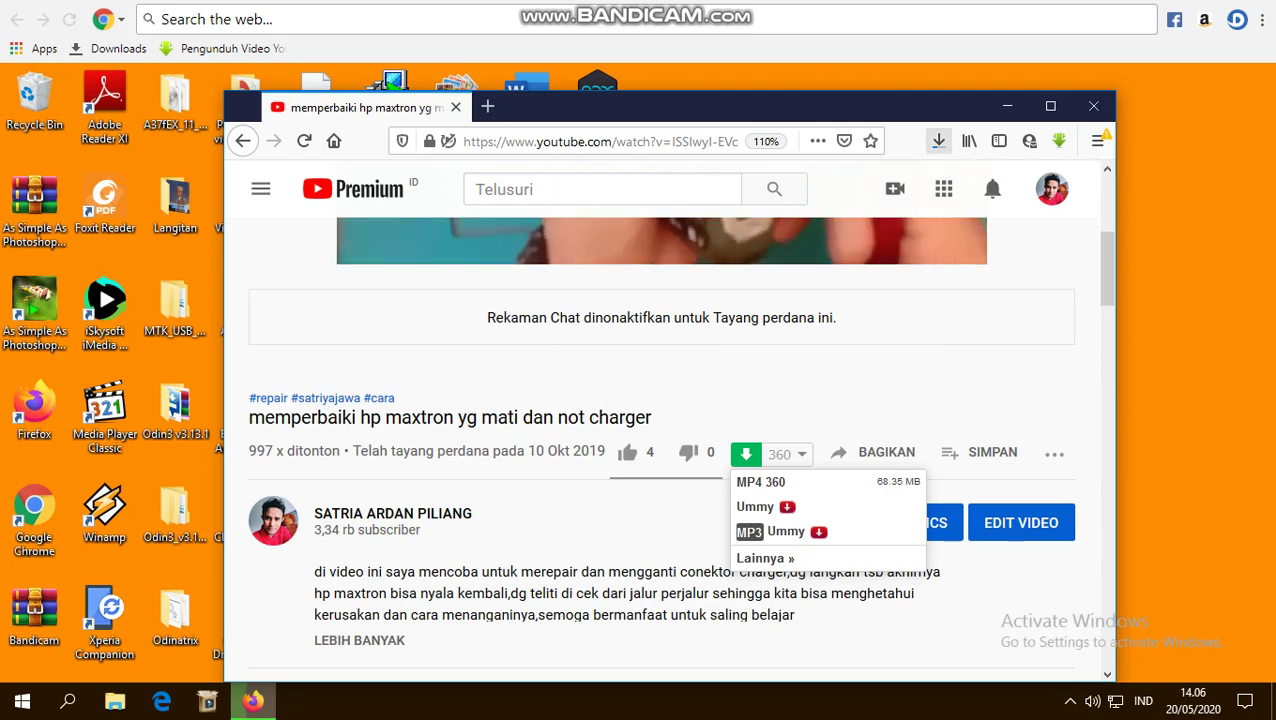
# Cancel the two duplicate downloads of the video, keeping only the copy ending in (2)
pyautogui.click(938, 141)
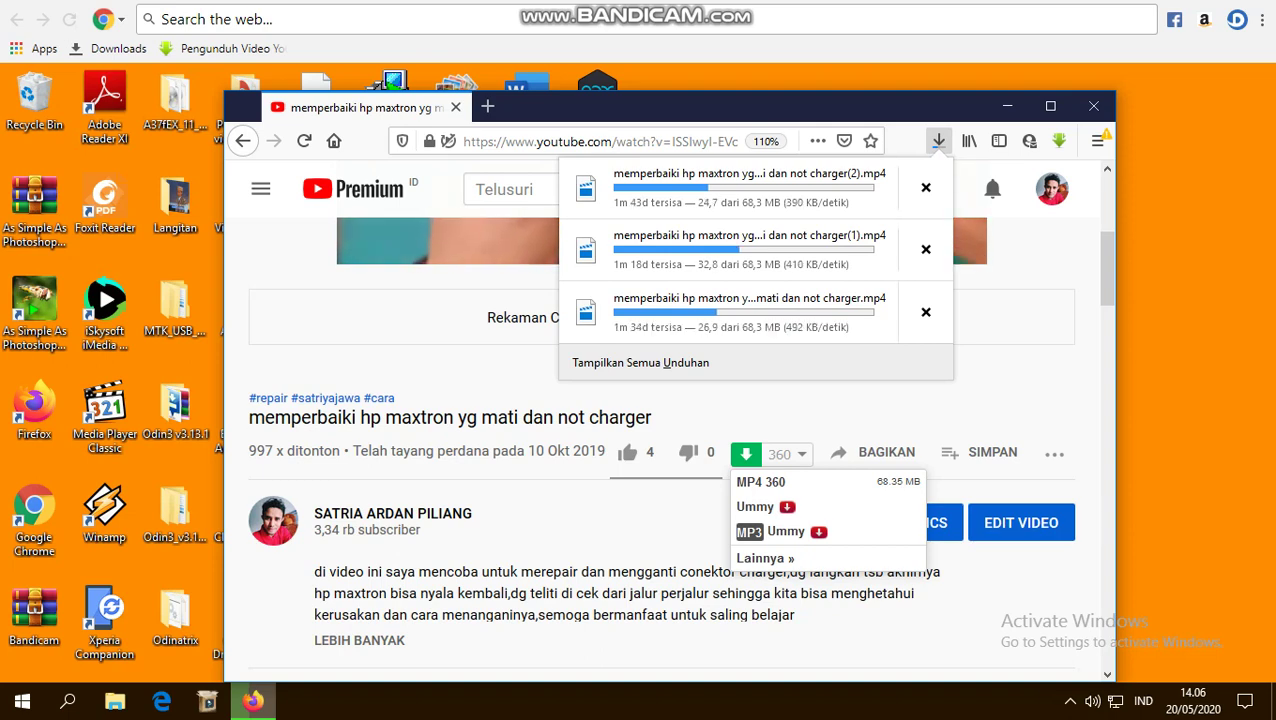
pyautogui.click(925, 312)
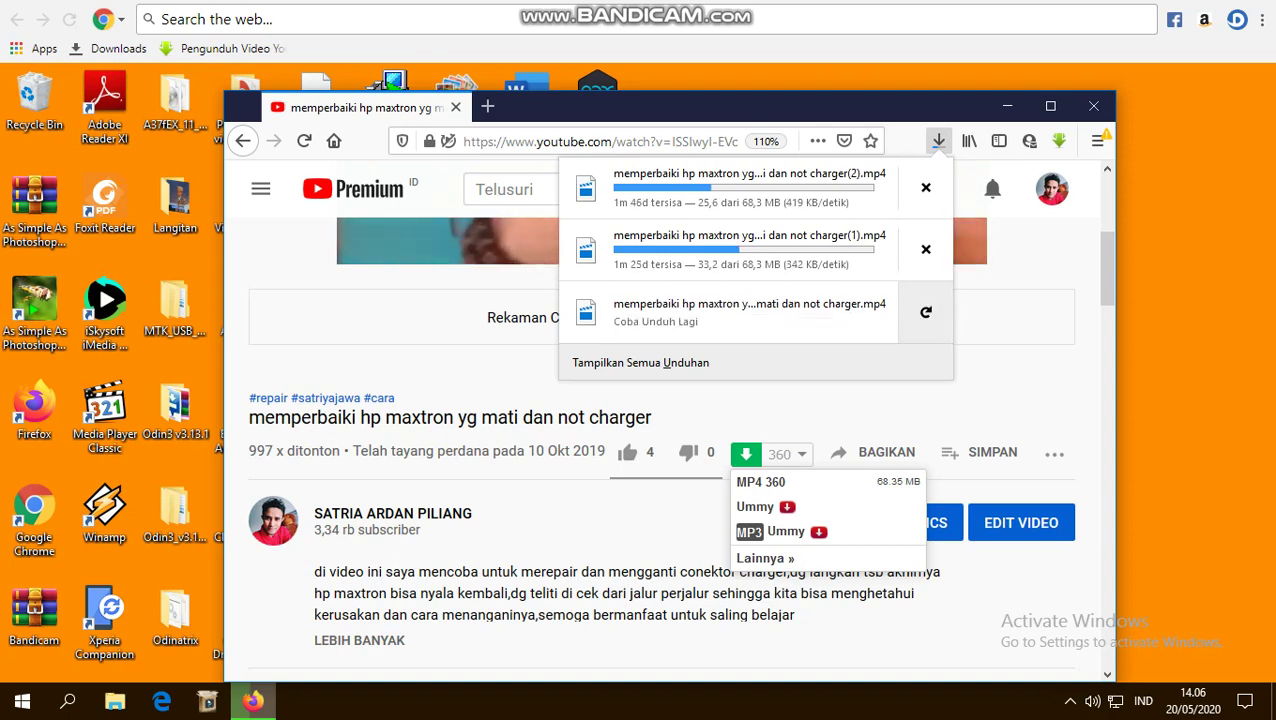
pyautogui.click(925, 249)
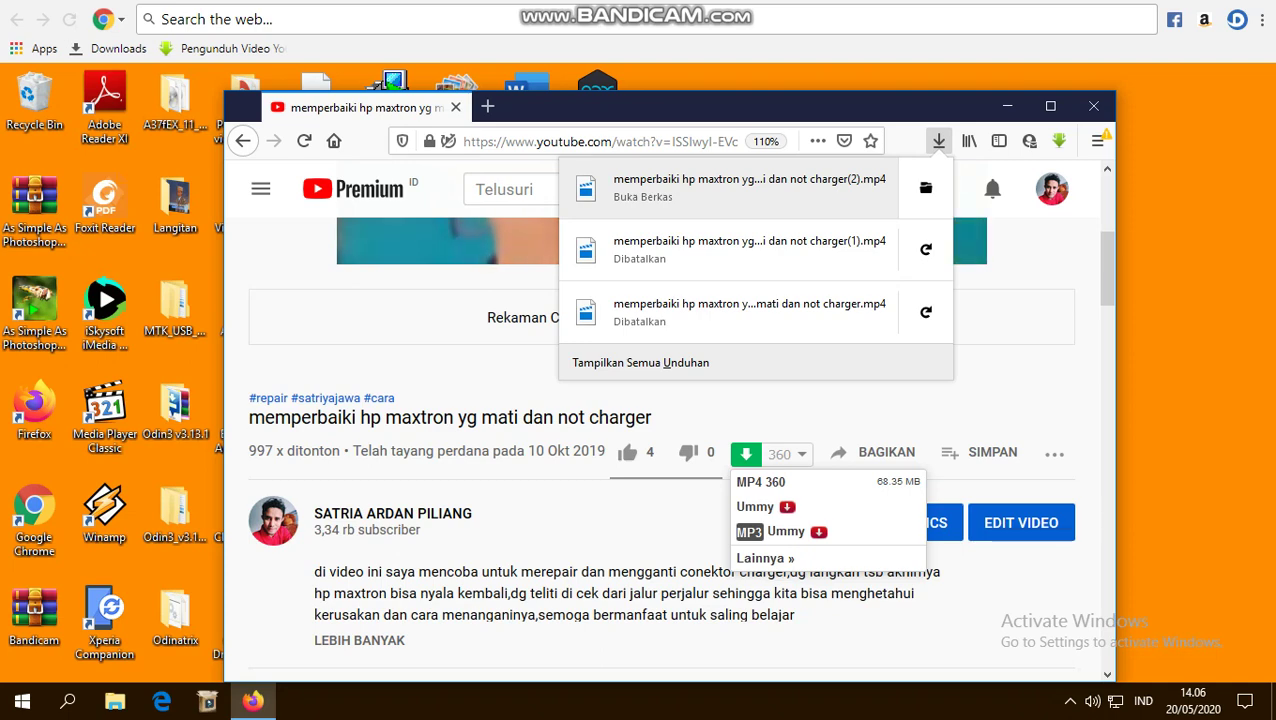
# Show the finished download "memperbaiki hp maxtron yg mati dan not charger(2)" in its folder and cut the file
pyautogui.rightClick(645, 197)
pyautogui.click(714, 206)
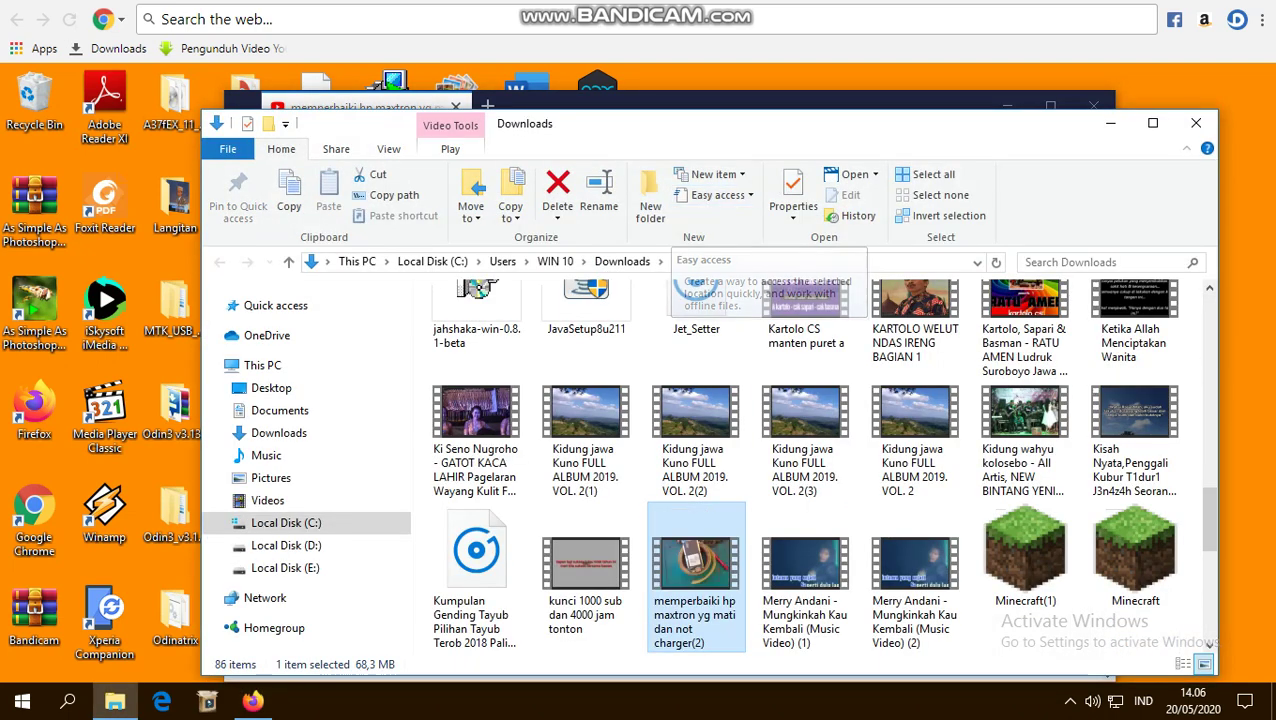
pyautogui.hotkey('shift', 'F10')
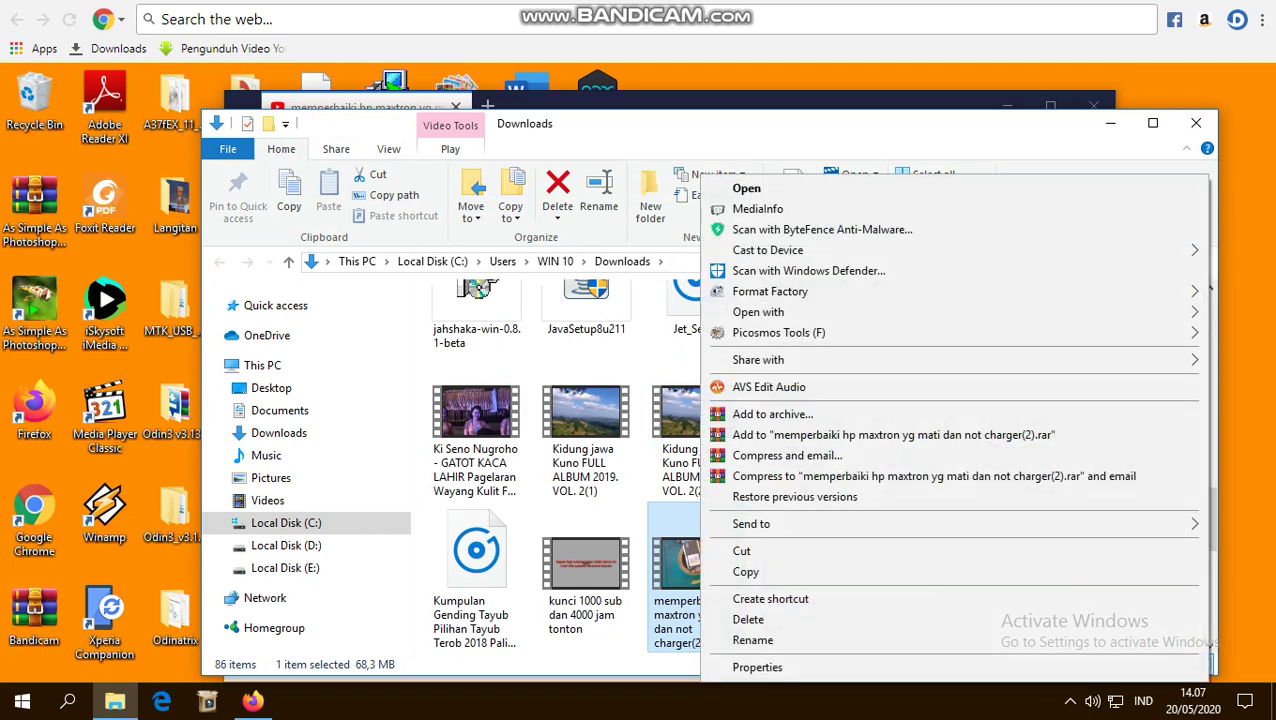
pyautogui.press('Up')
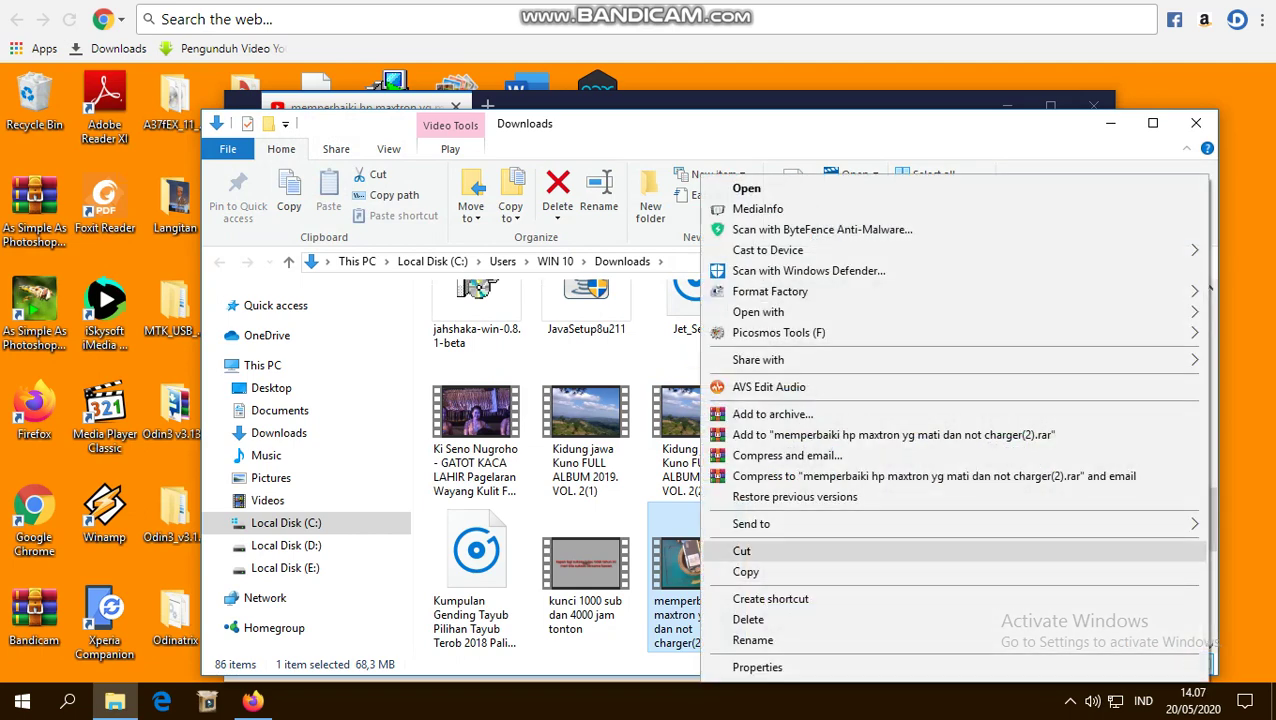
pyautogui.press('Return')
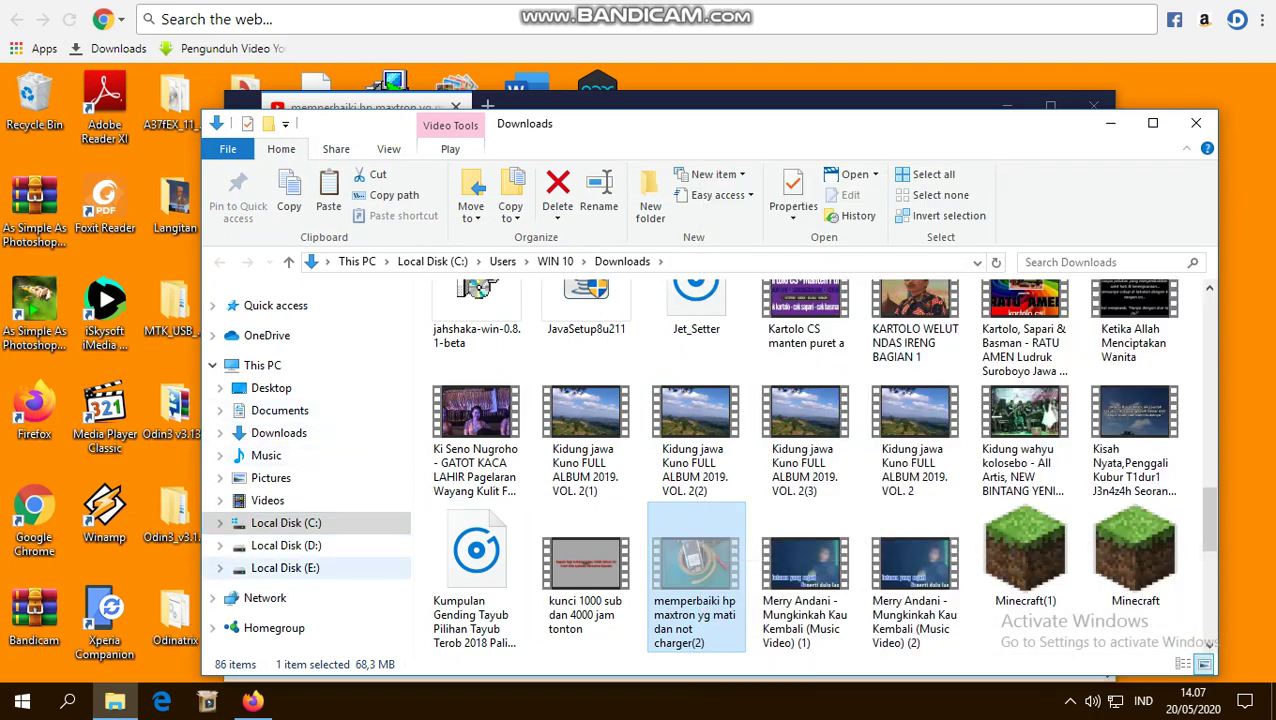
# Paste the cut video file into the Documents folder and open it for playback
pyautogui.click(285, 567)
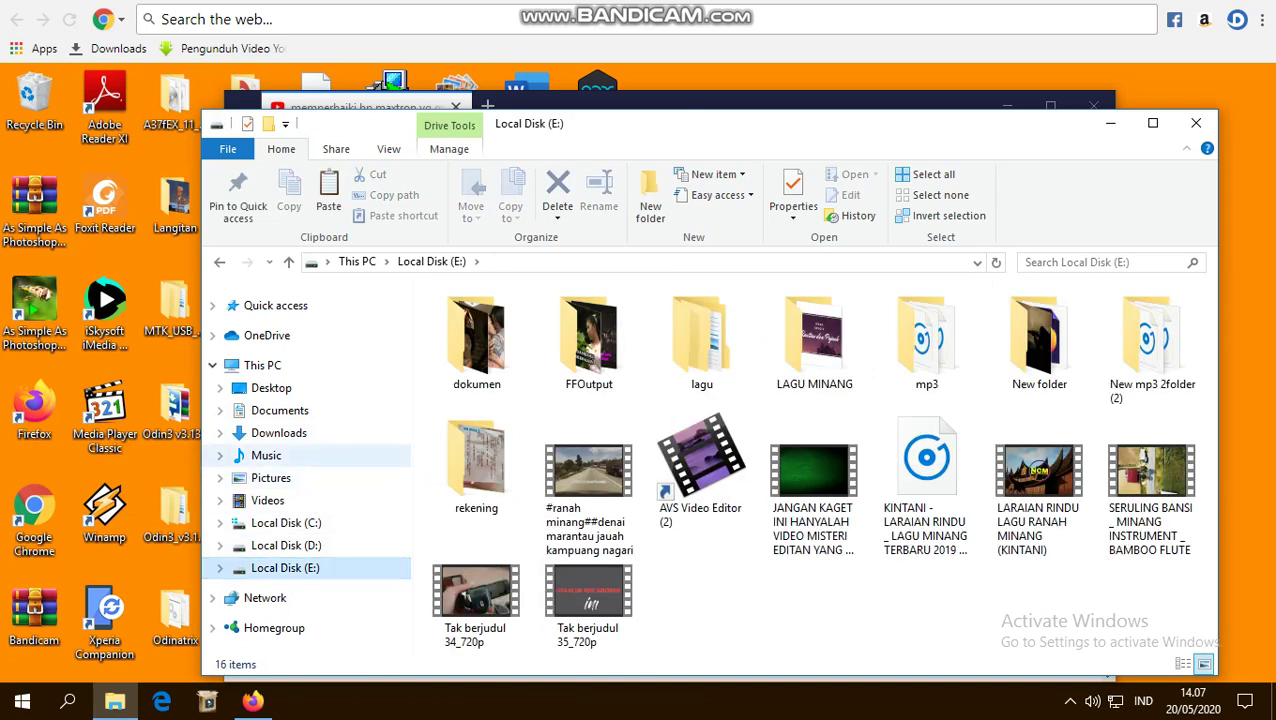
pyautogui.click(280, 410)
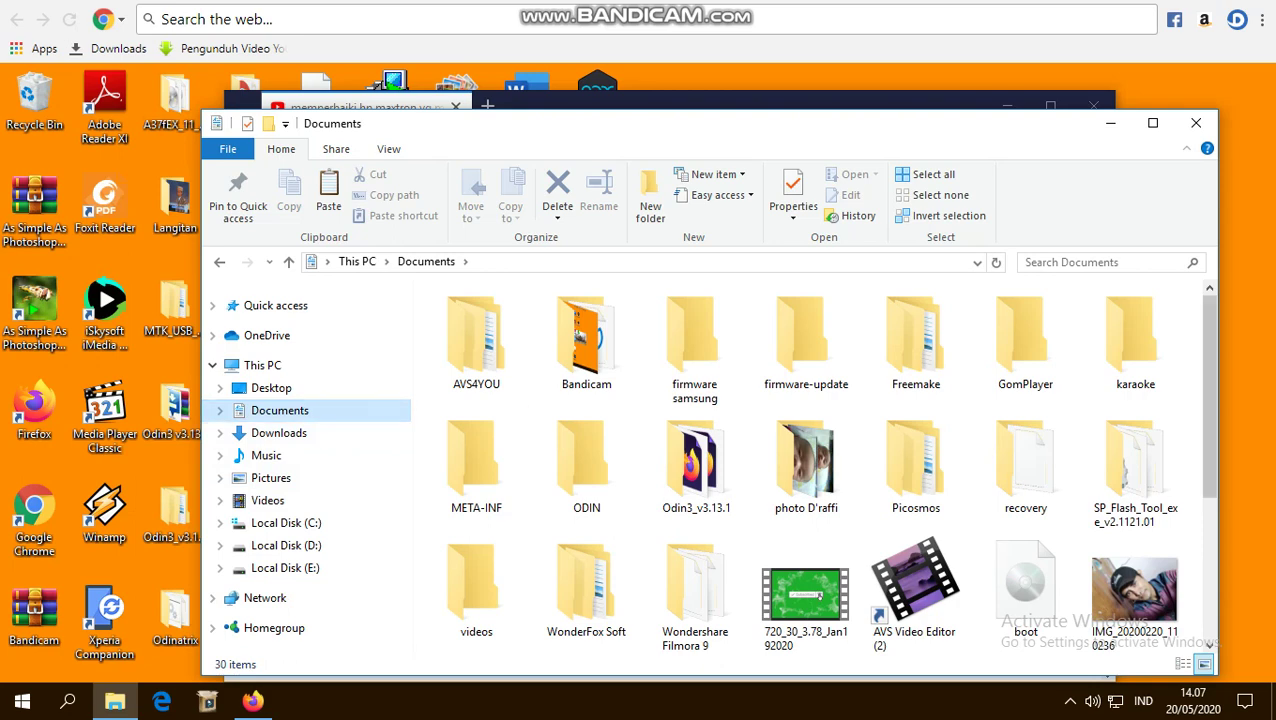
pyautogui.scroll(-3, 810, 470)
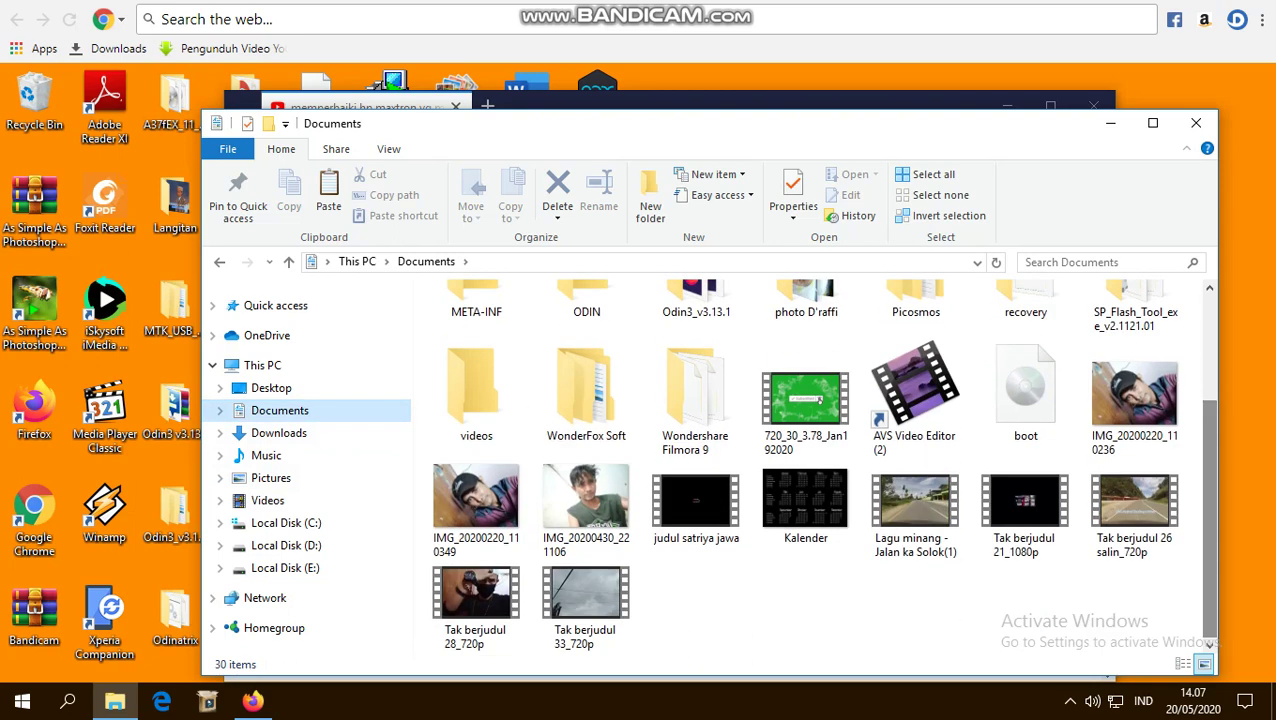
pyautogui.rightClick(740, 360)
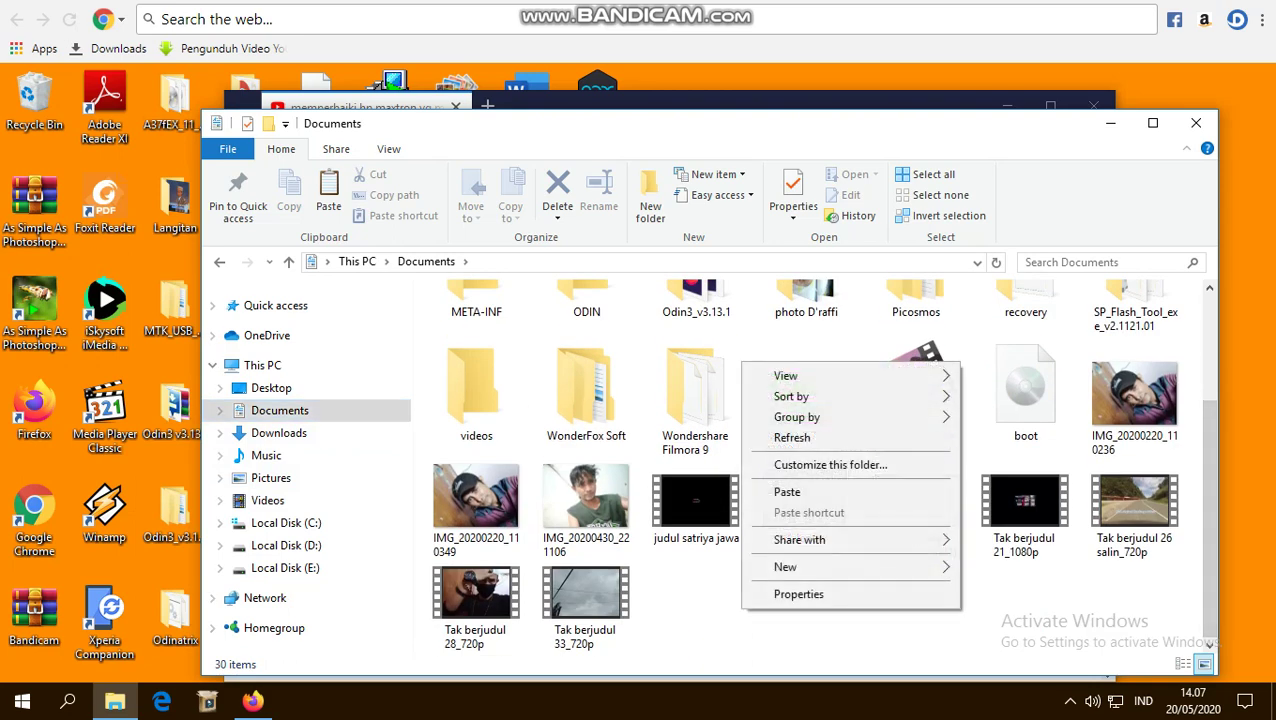
pyautogui.click(800, 489)
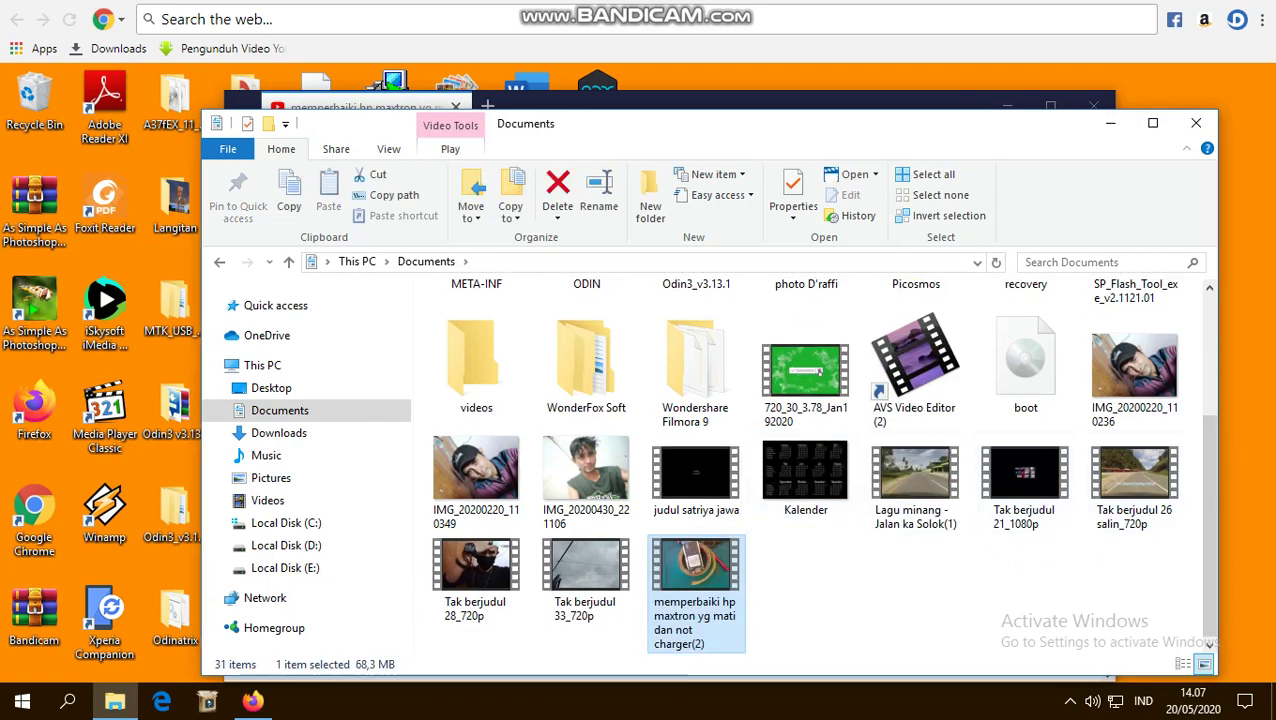
pyautogui.rightClick(710, 600)
pyautogui.click(760, 188)
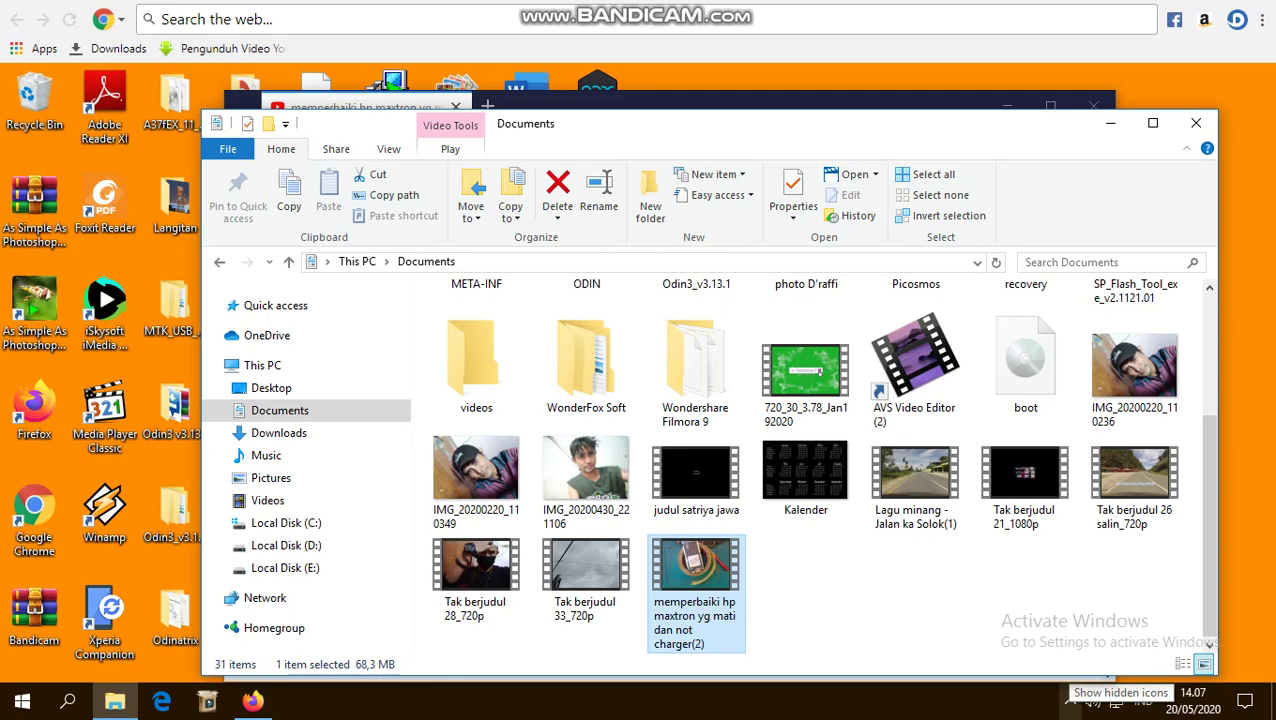
pyautogui.click(1069, 700)
pyautogui.click(1070, 663)
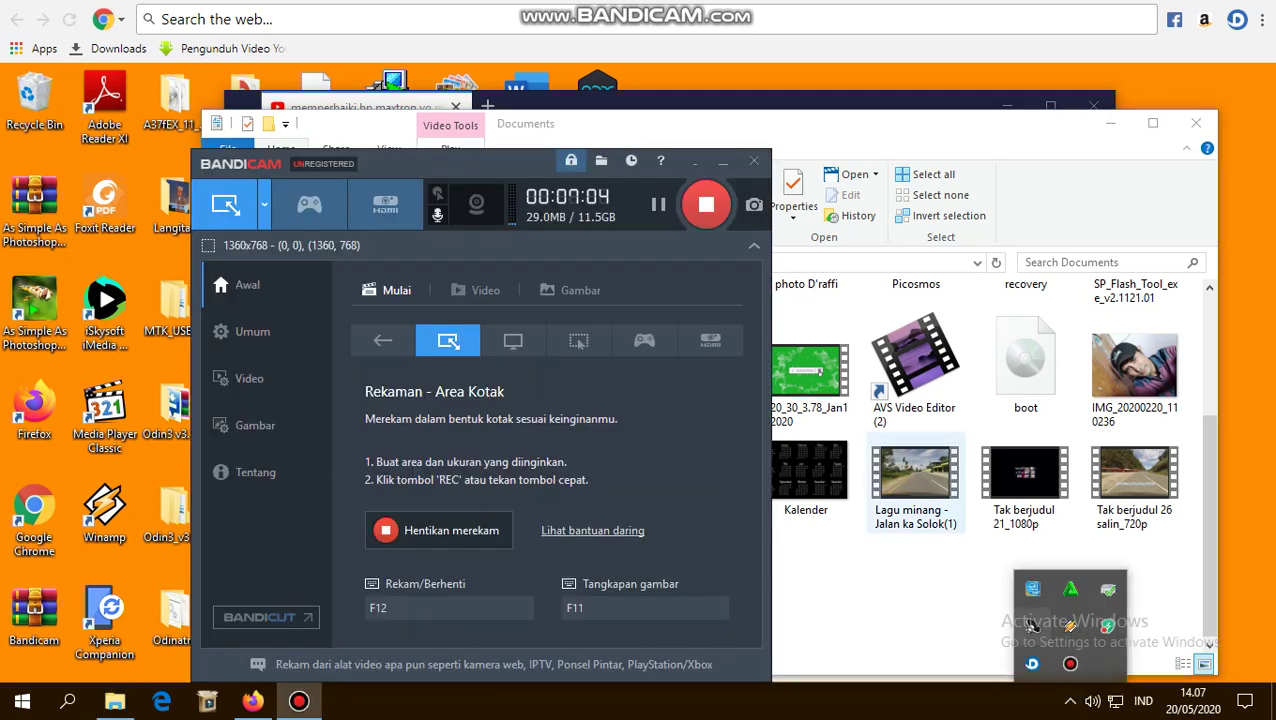